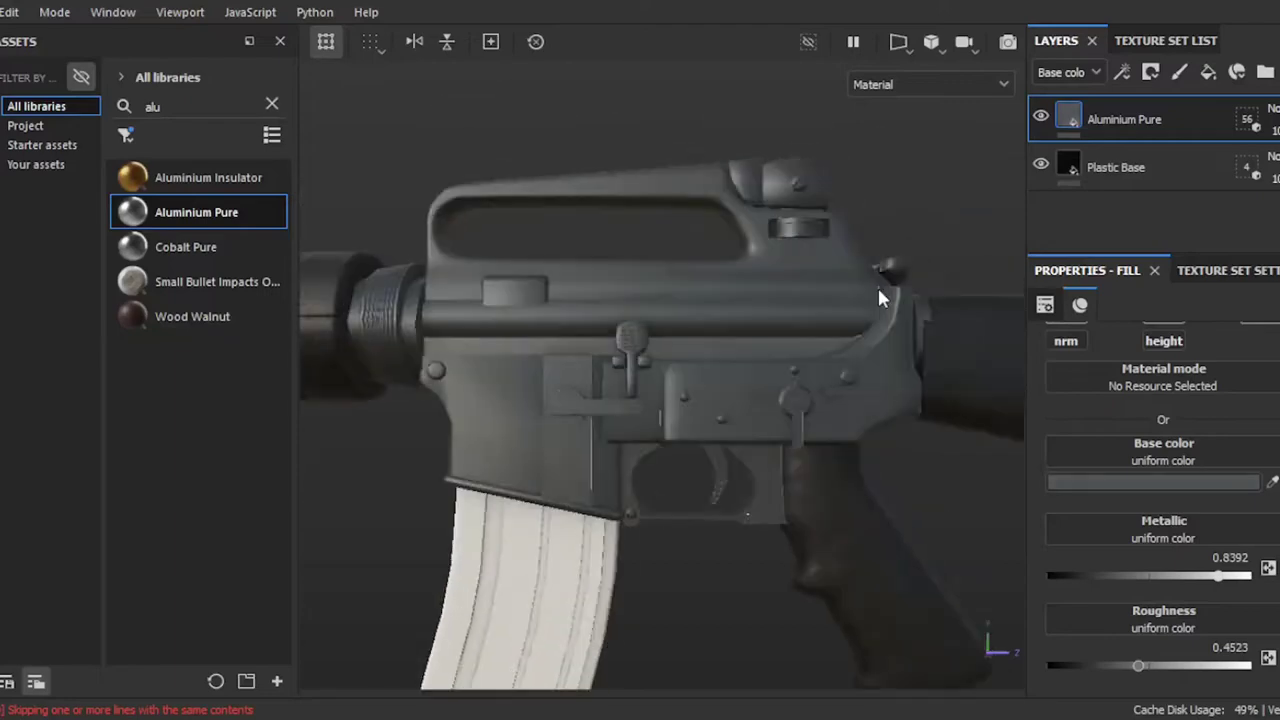
# Step: Orbit the view around to the other side of the rifle's receiver
pyautogui.keyDown('alt'); pyautogui.moveTo(877, 285); pyautogui.dragTo(796, 384); pyautogui.keyUp('alt')
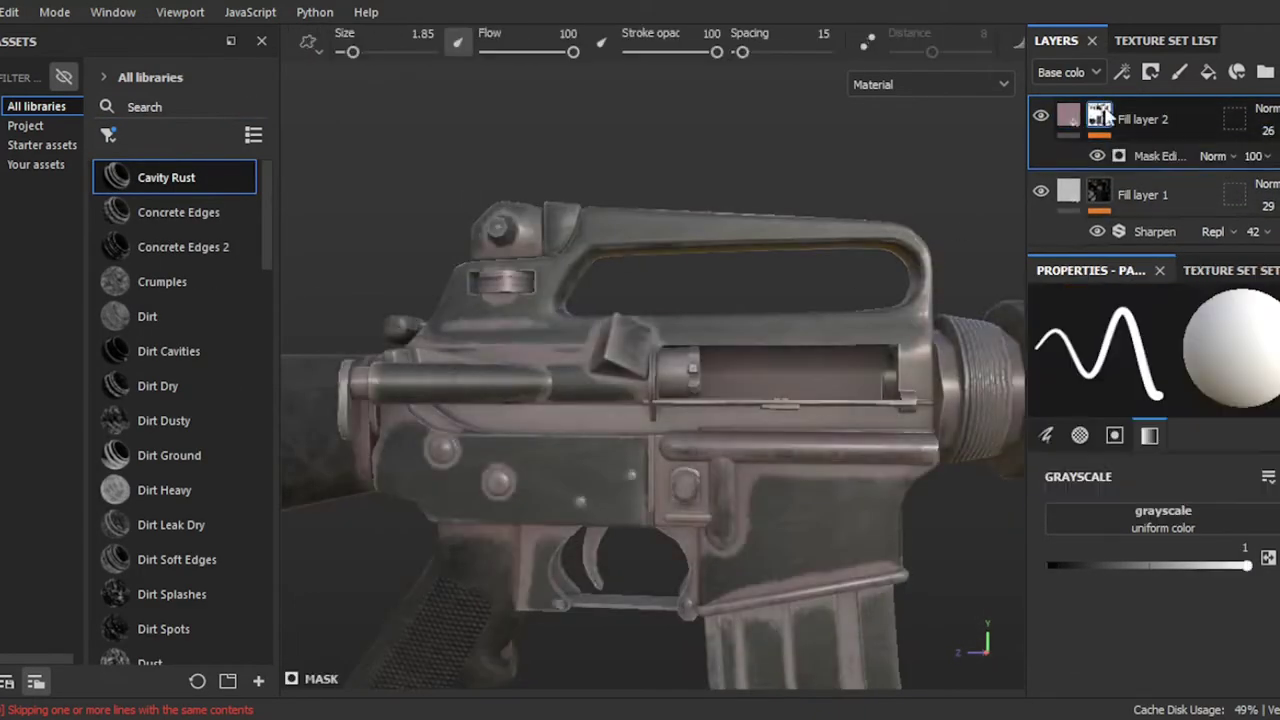
# Step: Lower the dirt mask's Global Contrast to 0.1 and add a Plastic Base material layer on top
pyautogui.moveTo(1174, 325); pyautogui.dragTo(1091, 325)
pyautogui.scroll(2, 1091, 325)
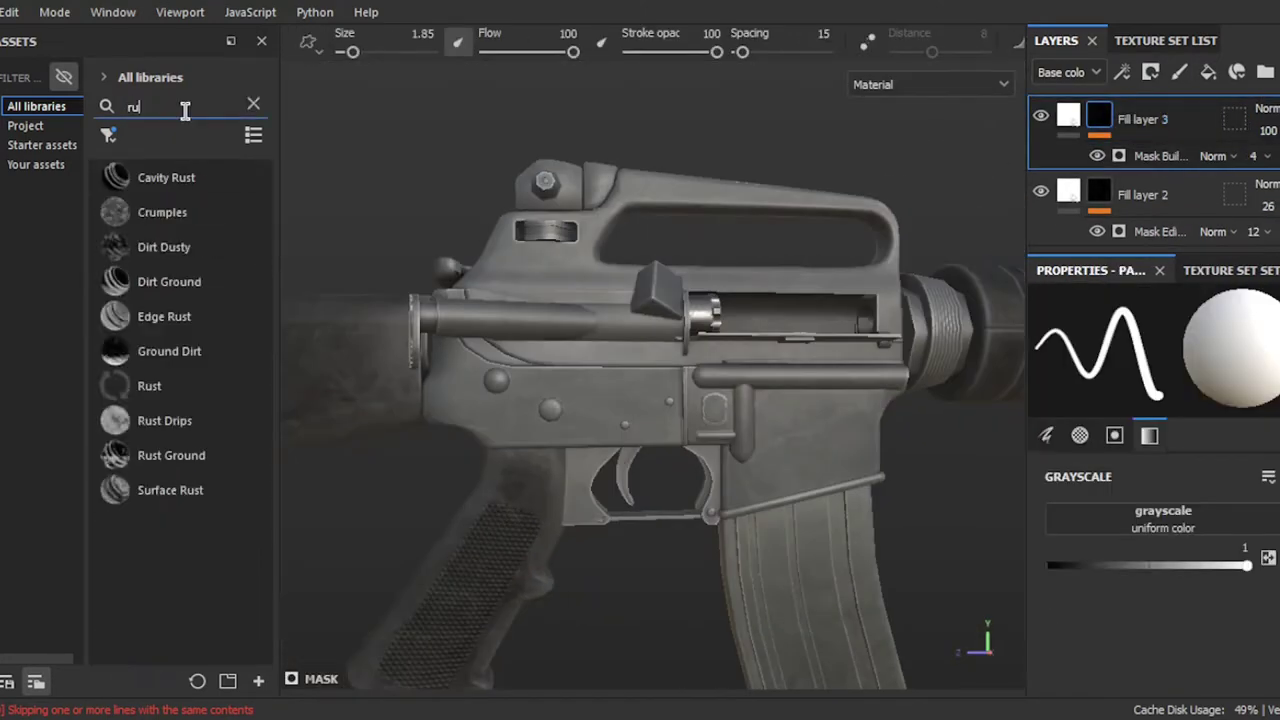
pyautogui.write('bber')
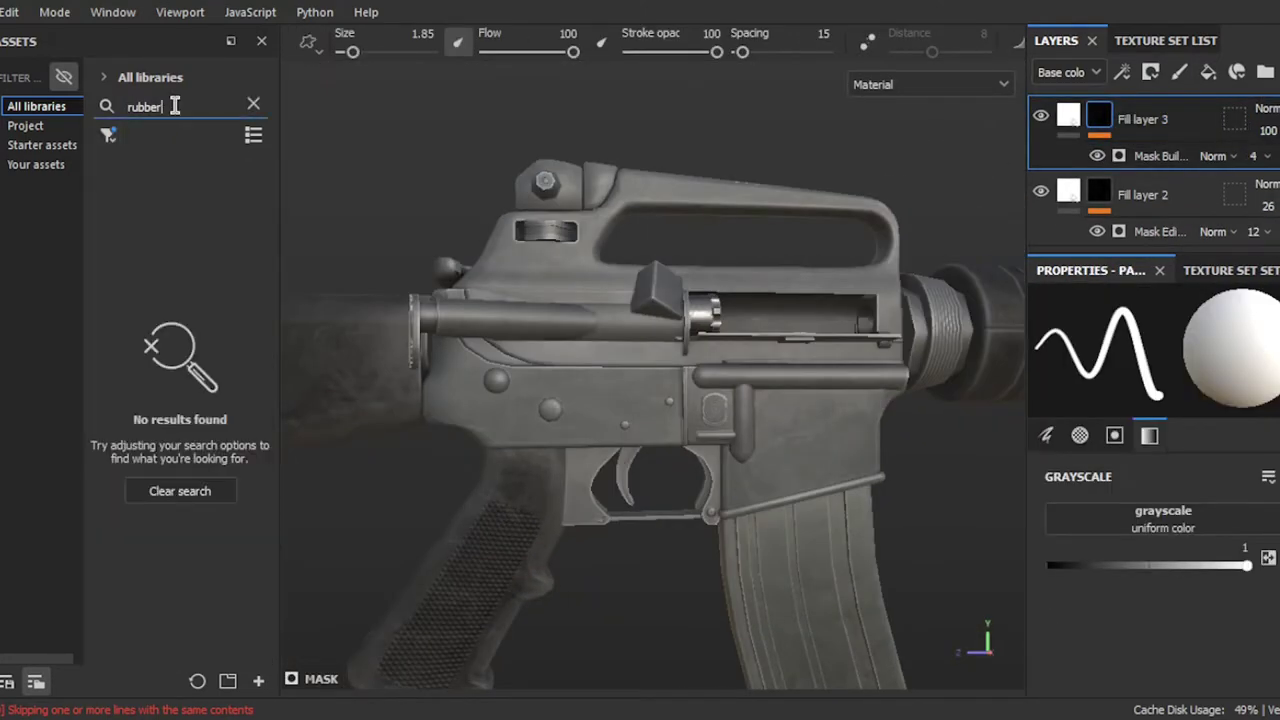
pyautogui.hotkey('ctrl', 'a')
pyautogui.press('BackSpace')
pyautogui.moveTo(213, 205); pyautogui.dragTo(655, 290)
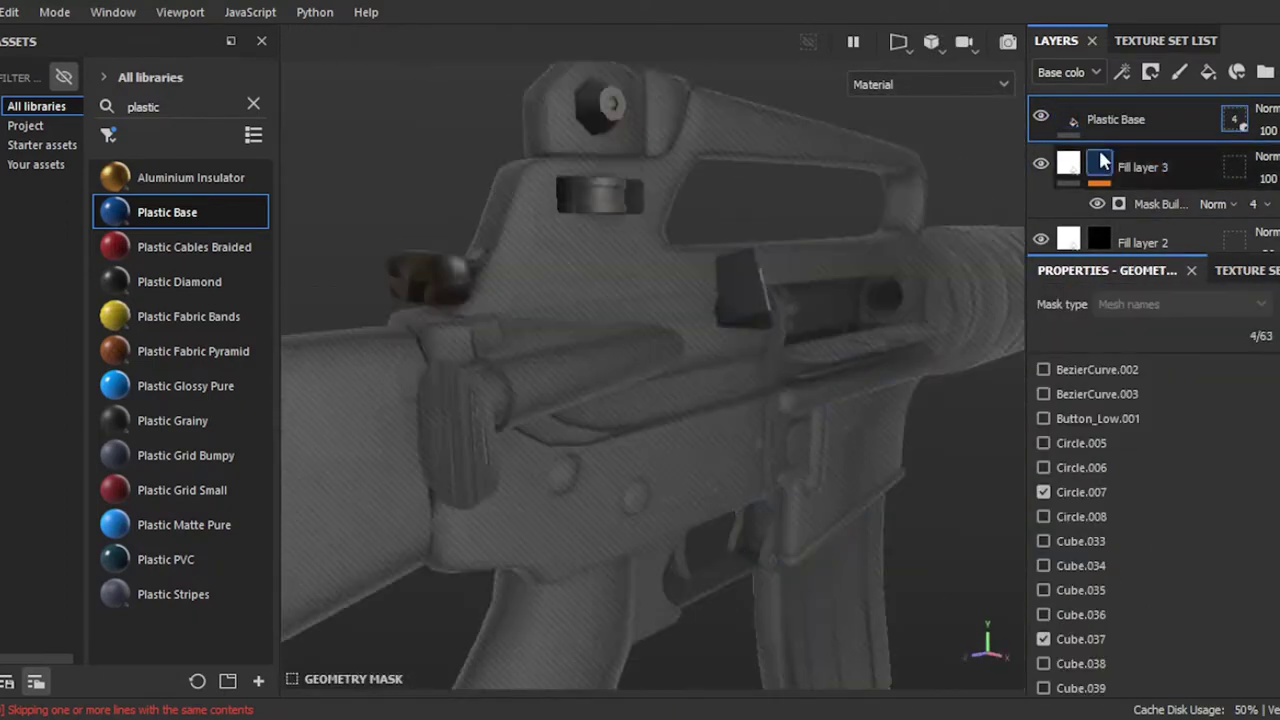
# Step: Clear the plastic material search and list the font assets
pyautogui.click(258, 104)
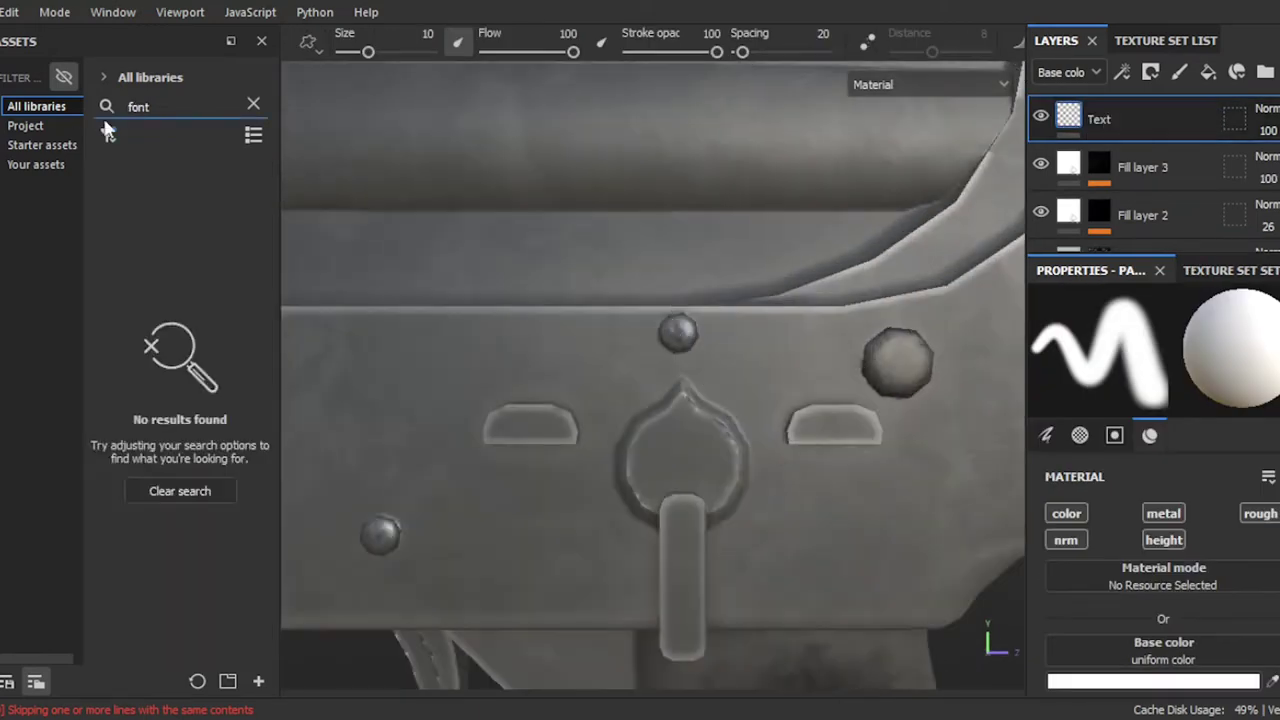
pyautogui.click(108, 131)
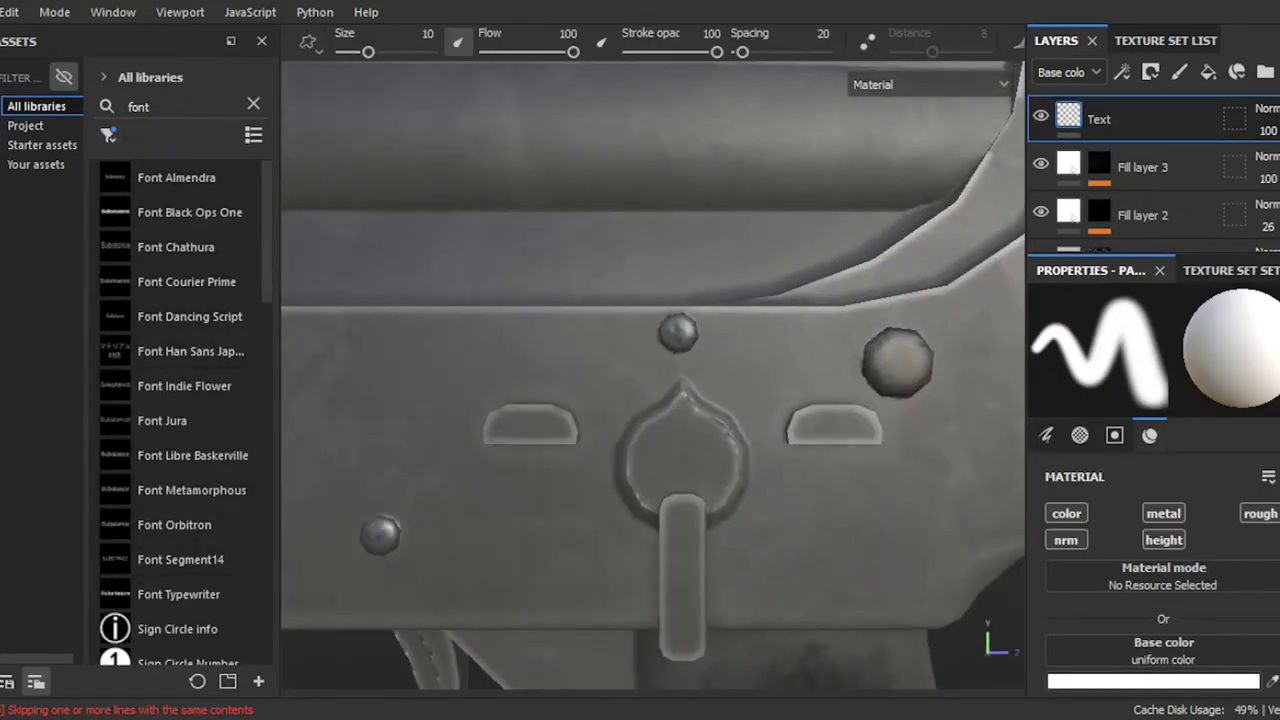
# Step: Choose Font Chathura as the text stamp and frame the whole receiver side
pyautogui.click(176, 247)
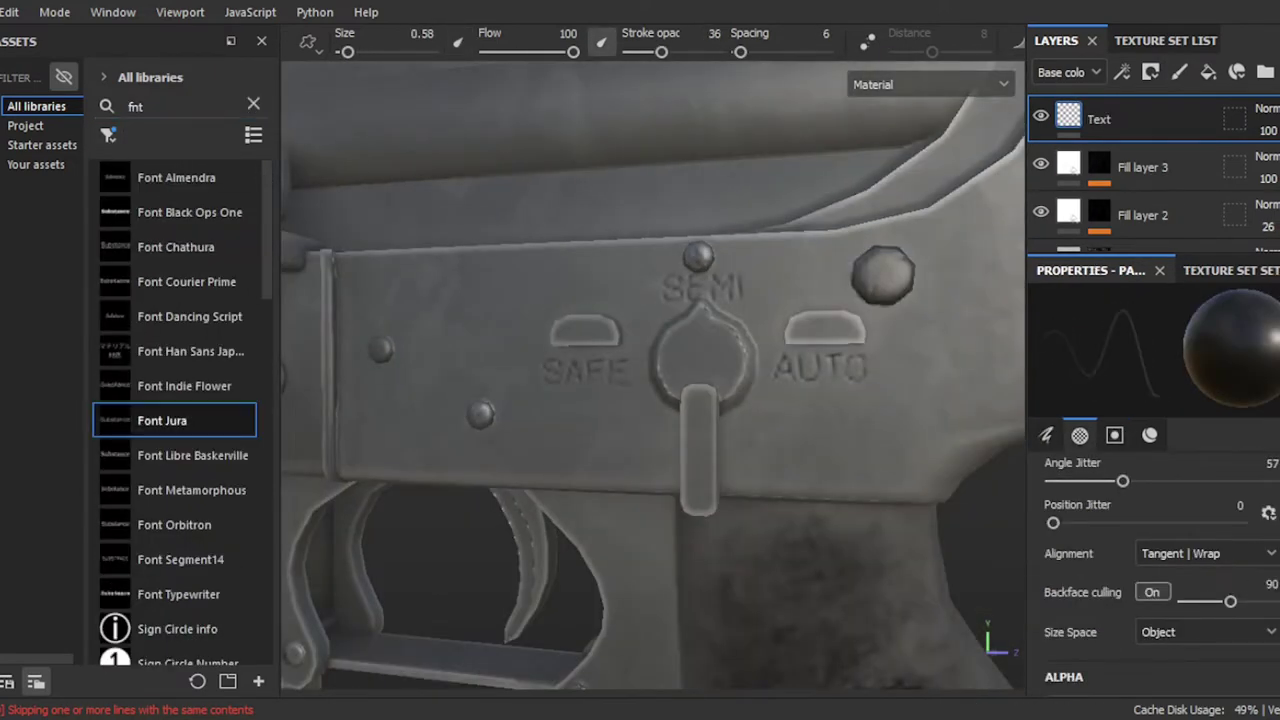
pyautogui.keyDown('alt'); pyautogui.moveTo(624, 368); pyautogui.dragTo(643, 437); pyautogui.keyUp('alt')
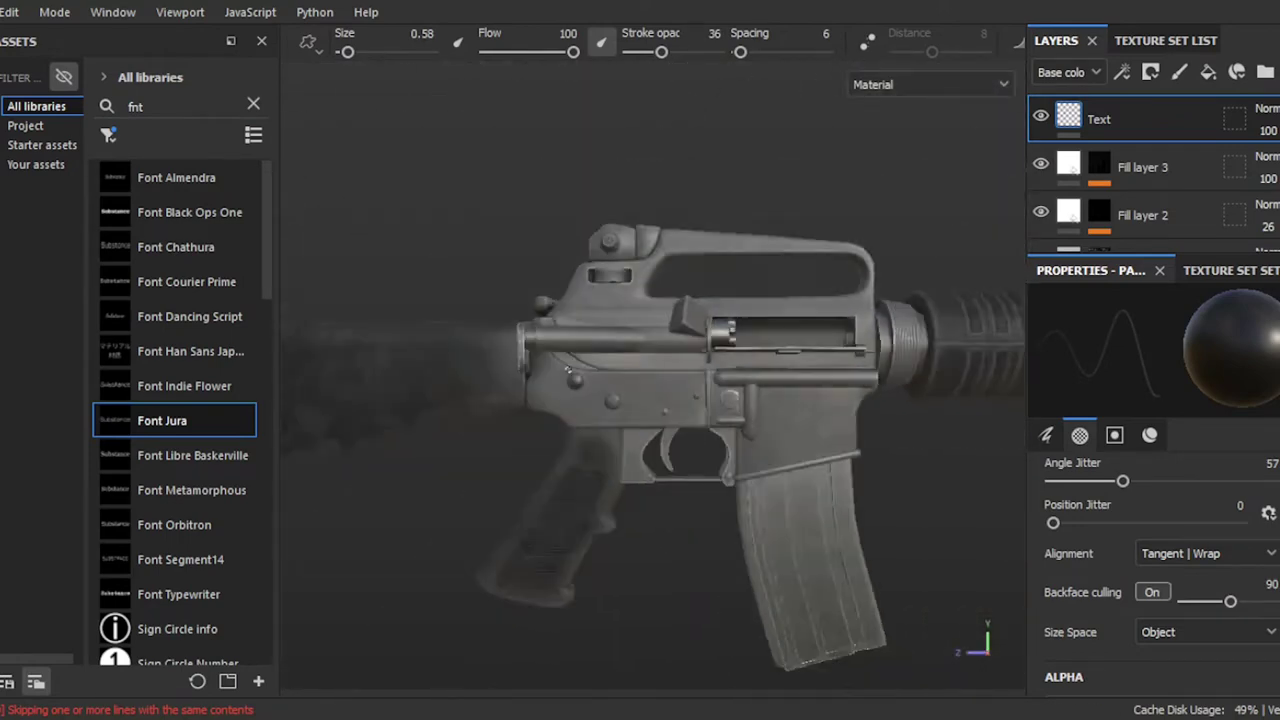
pyautogui.write('La')
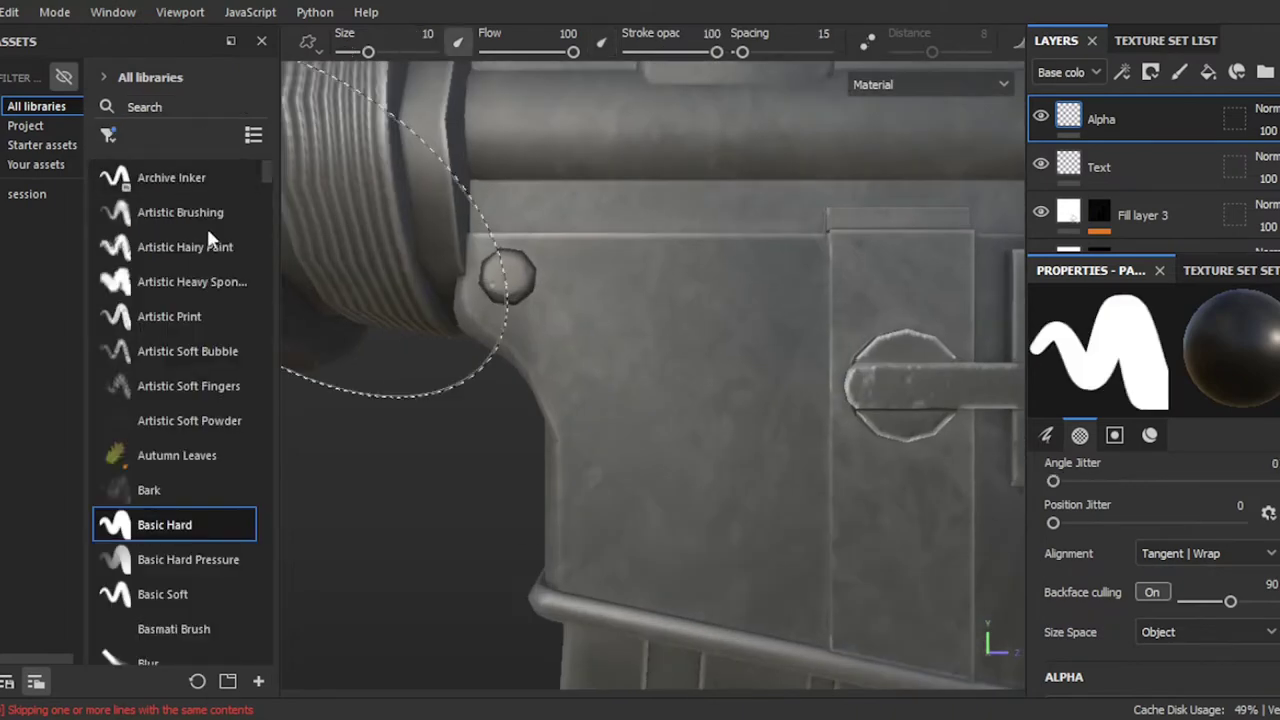
# Step: Search all libraries for the logo alpha and choose Font Jura as the stamping alpha
pyautogui.click(42, 145)
pyautogui.write('1')
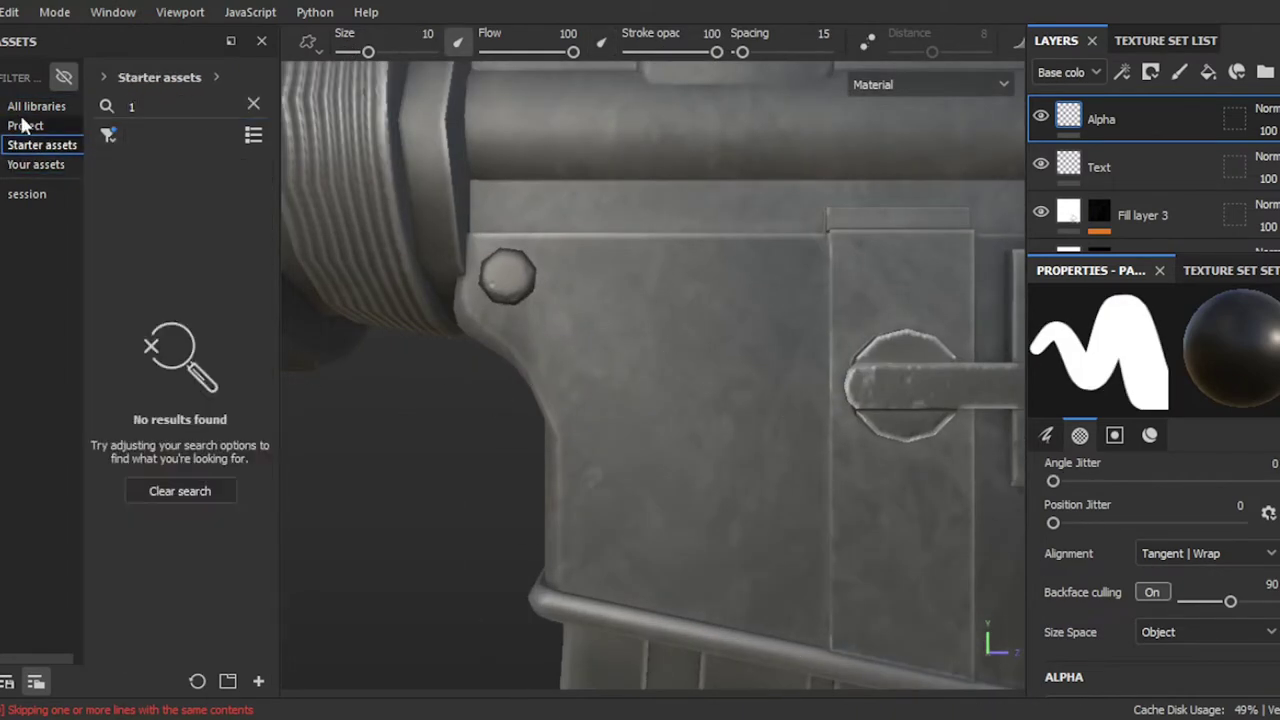
pyautogui.click(36, 106)
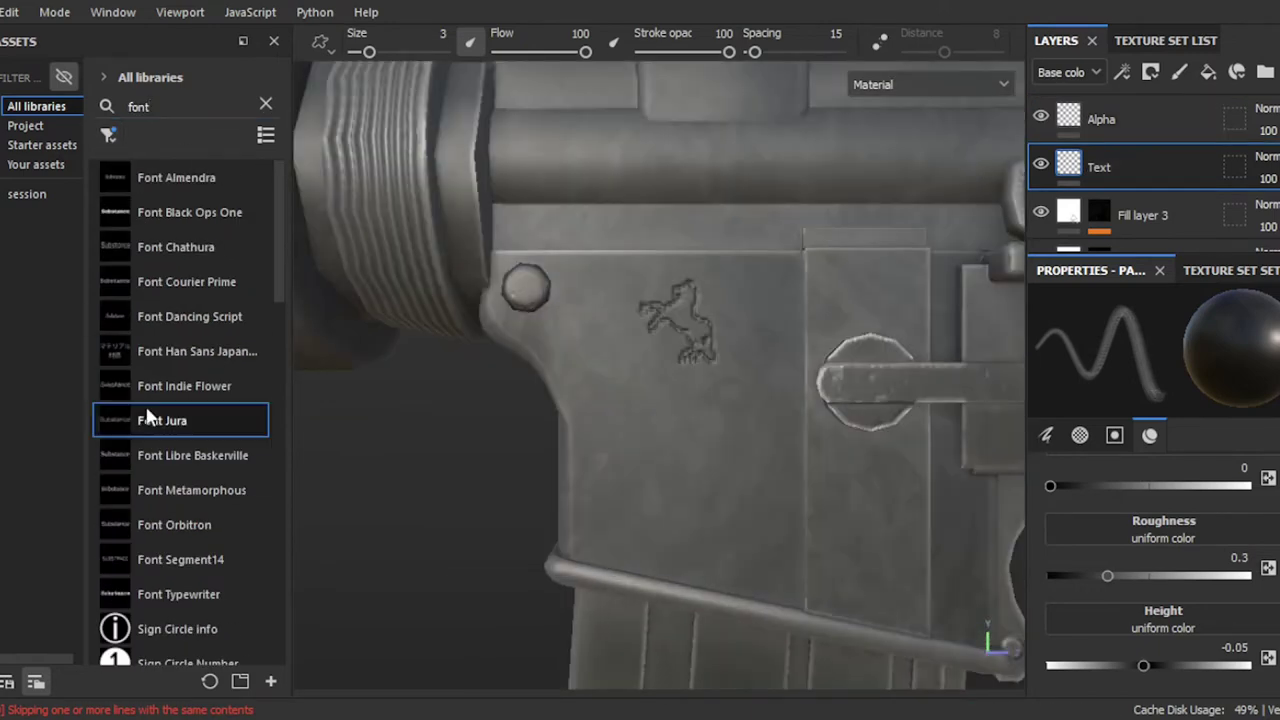
pyautogui.click(147, 418)
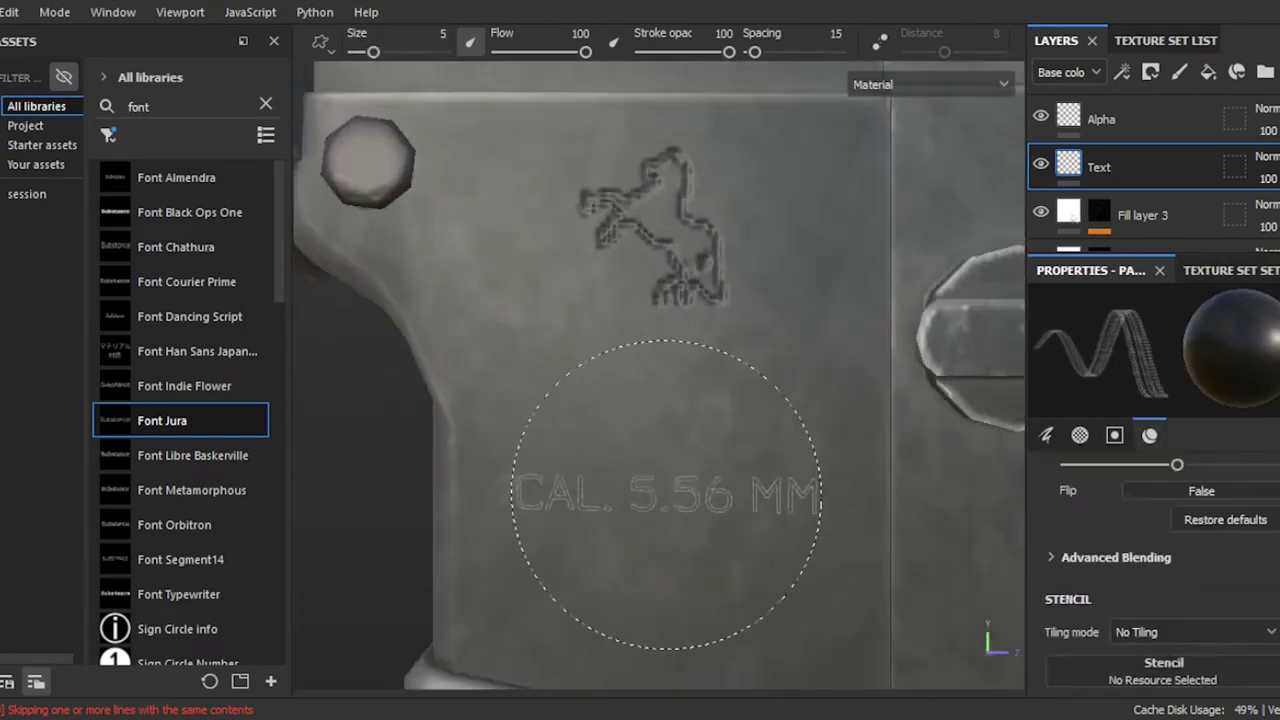
# Step: Reduce the text stamp size to 0.2
pyautogui.press('Return')
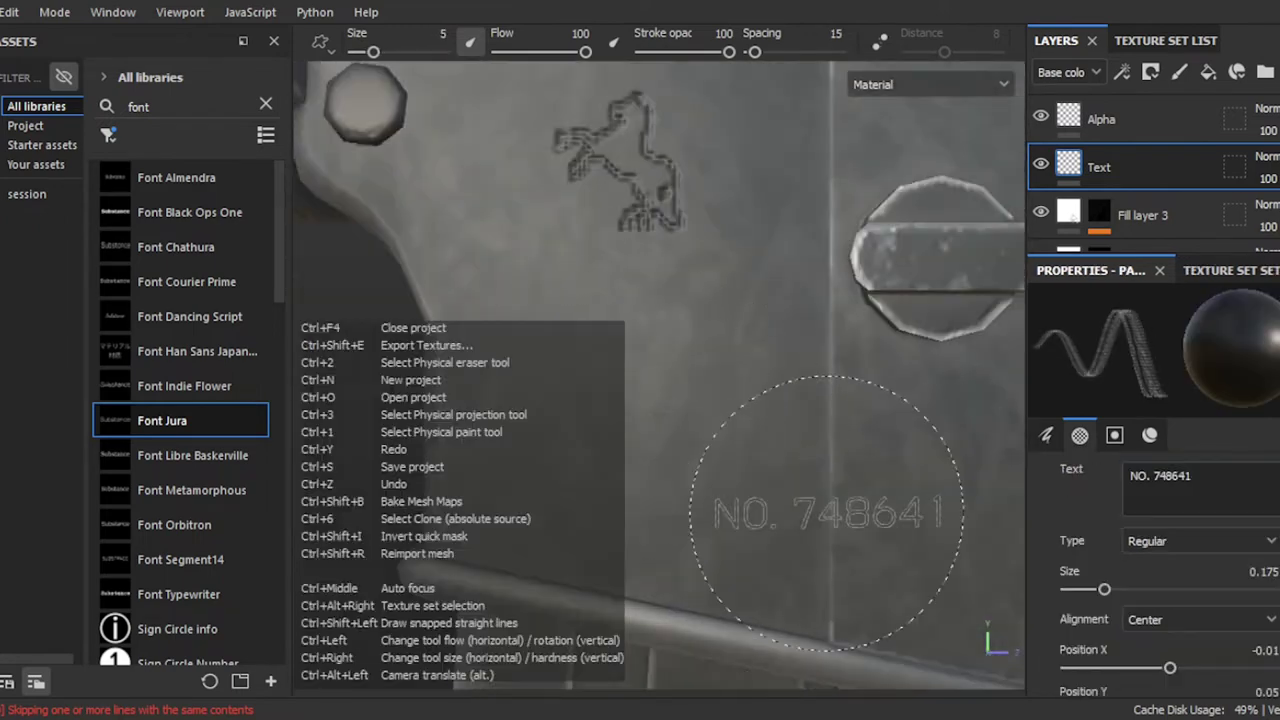
pyautogui.click(1231, 570)
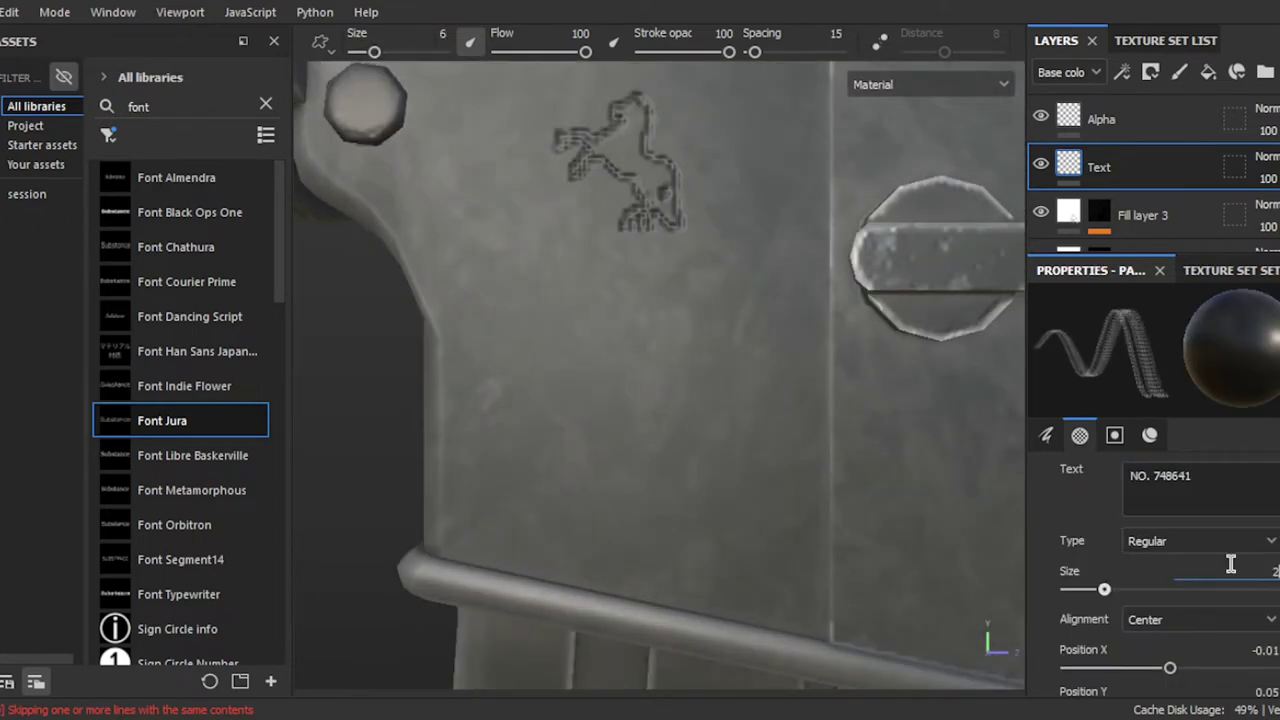
pyautogui.scroll(-3, 1258, 585)
# Step: Stamp the 'CAL. 5.56 MM' marking line above the serial number
pyautogui.click(1206, 484)
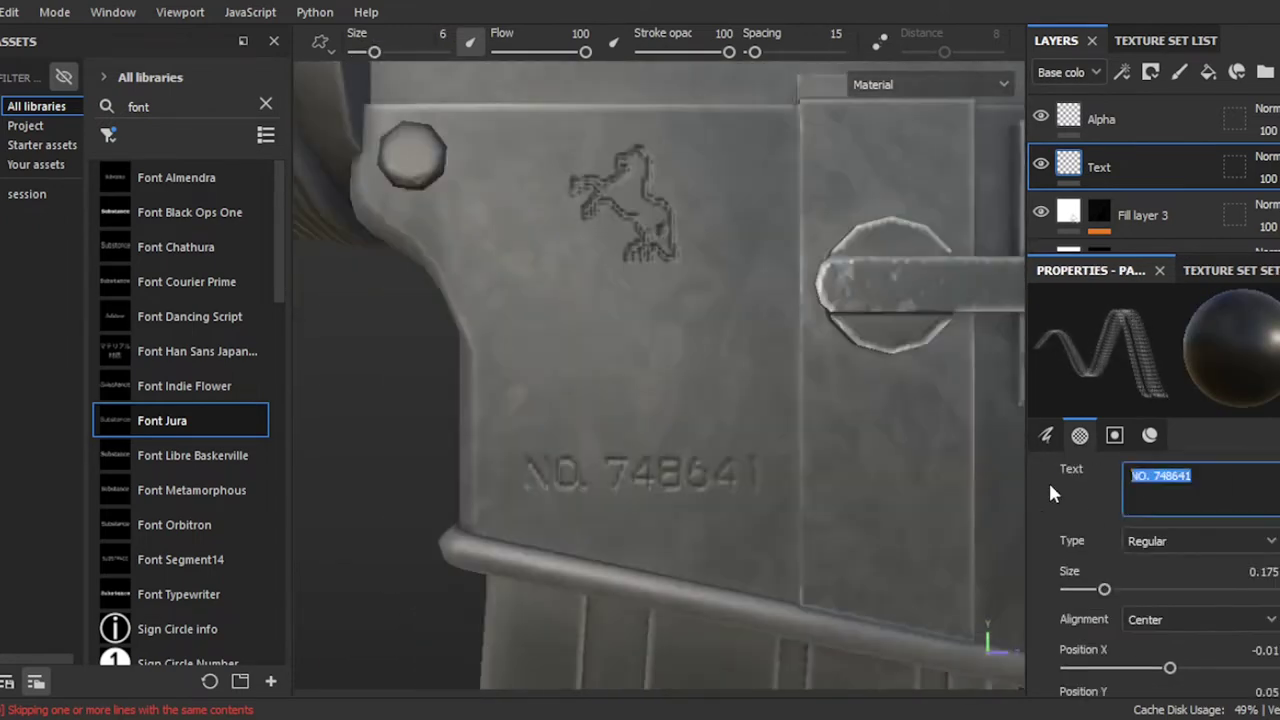
pyautogui.write('CAL. 5.56 MM')
pyautogui.press('Return')
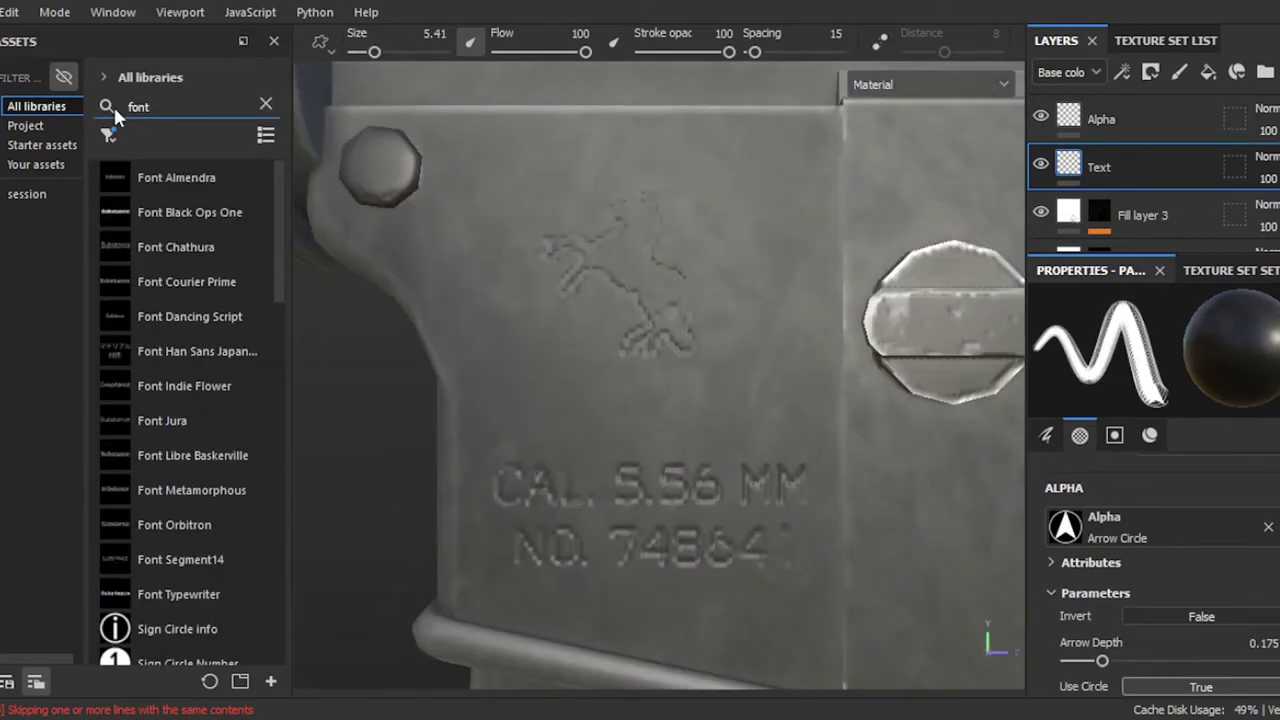
pyautogui.scroll(1, 1172, 570)
pyautogui.scroll(-10, 775, 388)
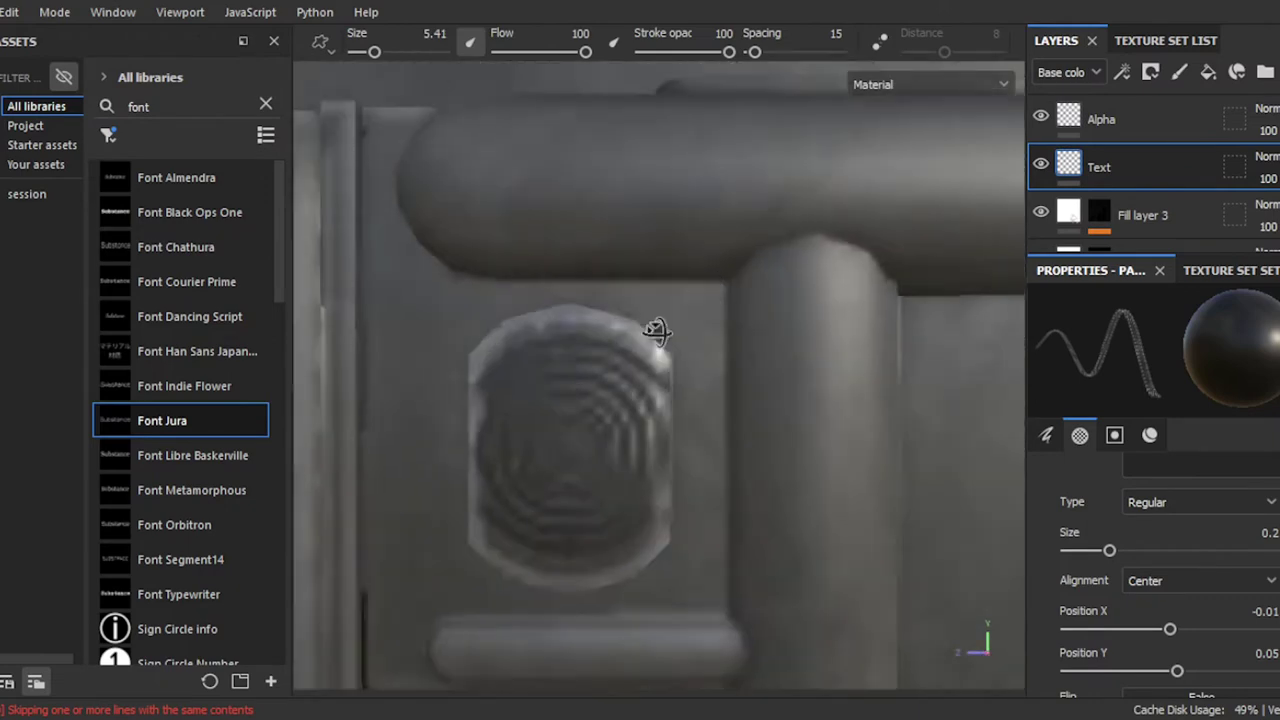
pyautogui.click(1170, 110)
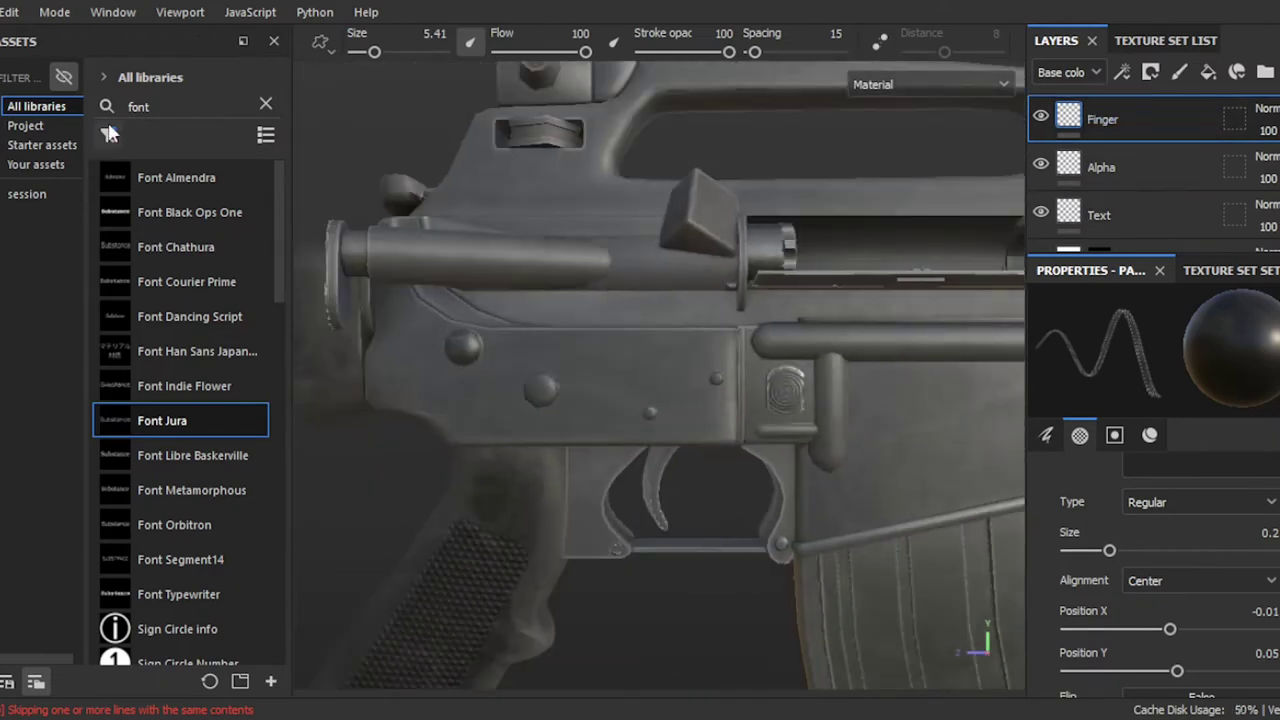
# Step: Set the fingerprint brush to size 4 and flow 12, with flow, angle and position jitter raised
pyautogui.moveTo(567, 53); pyautogui.dragTo(509, 52)
pyautogui.write('4')
pyautogui.press('Return')
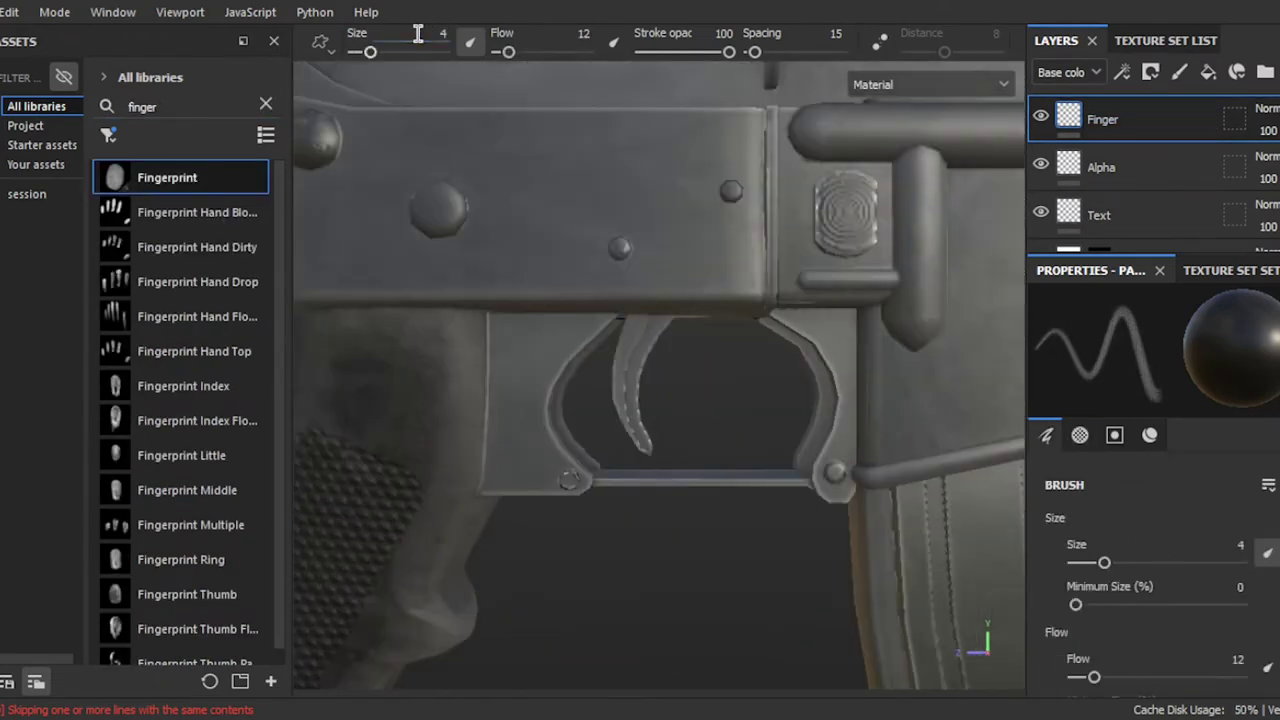
pyautogui.scroll(-3, 1150, 560)
pyautogui.moveTo(1053, 561); pyautogui.dragTo(1273, 561)
pyautogui.moveTo(1053, 603); pyautogui.dragTo(1163, 603)
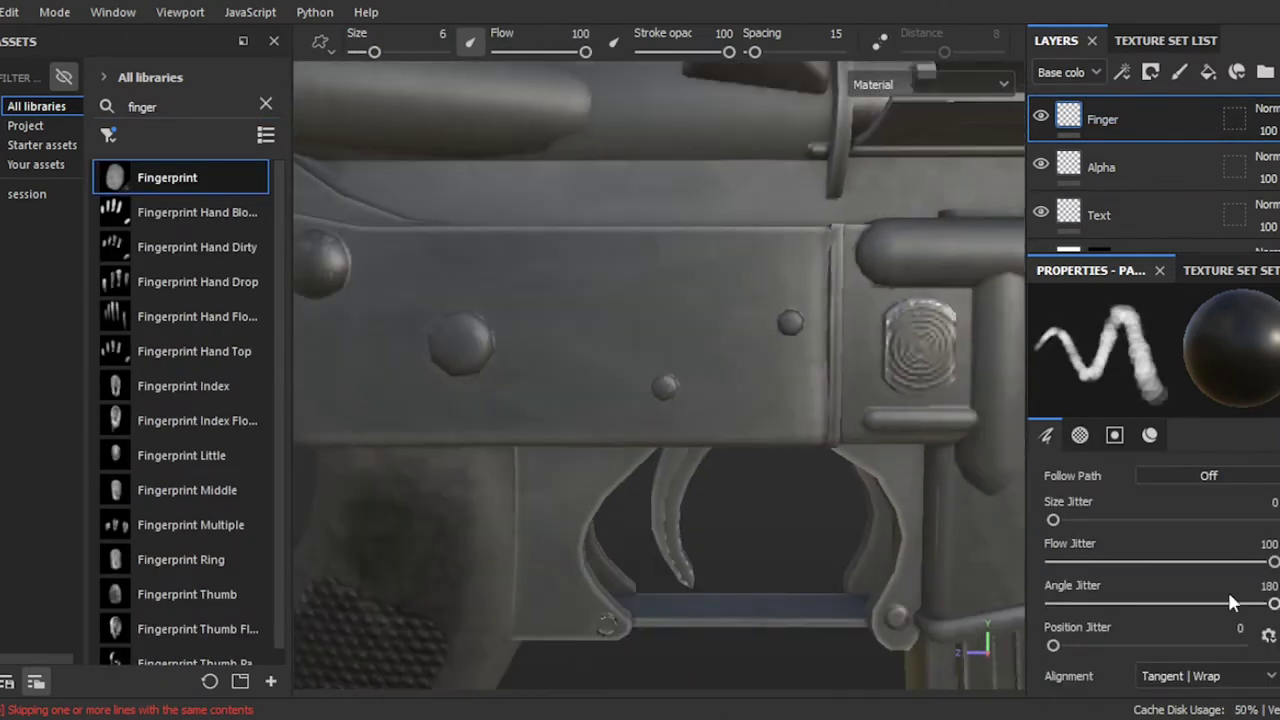
pyautogui.moveTo(1053, 645)
pyautogui.mouseDown()
pyautogui.moveTo(1240, 645)
pyautogui.moveTo(1120, 645)
pyautogui.mouseUp()
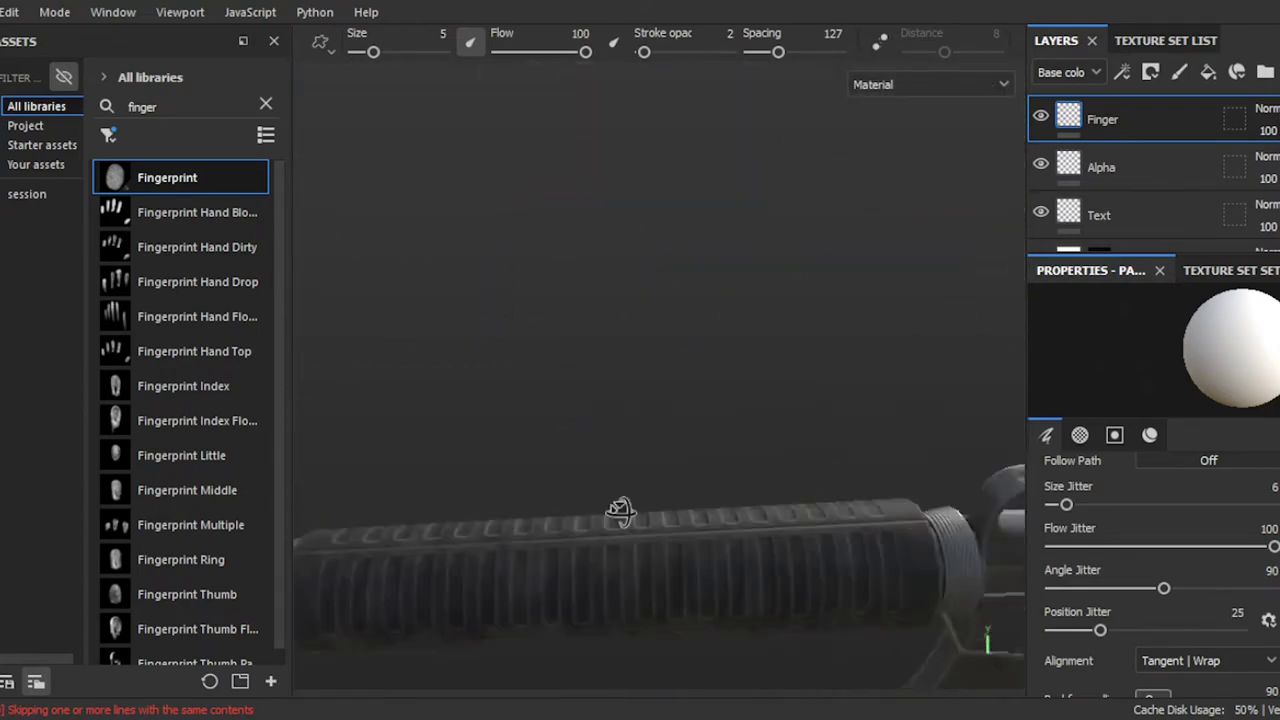
pyautogui.keyDown('alt'); pyautogui.moveTo(620, 512); pyautogui.dragTo(444, 400); pyautogui.keyUp('alt')
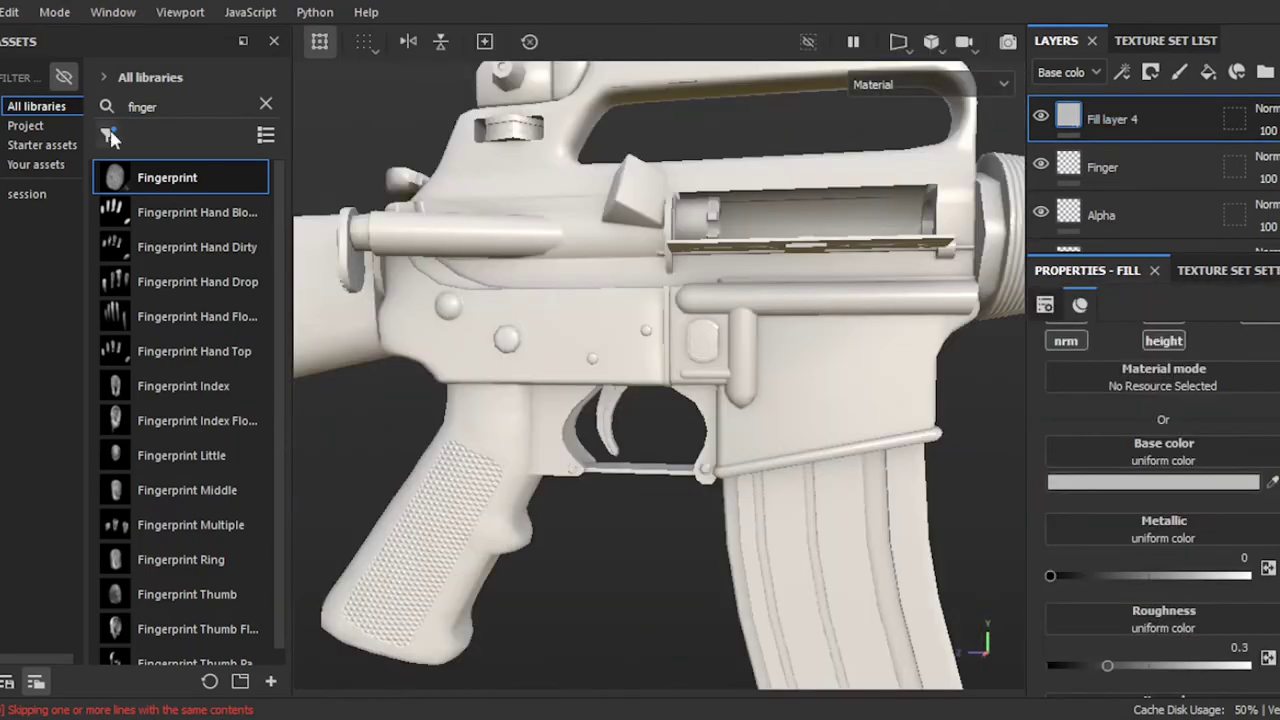
# Step: Apply the Edges Scratched smart mask to Fill layer 4 and review its Sharpen filter settings
pyautogui.moveTo(120, 177); pyautogui.dragTo(1100, 119)
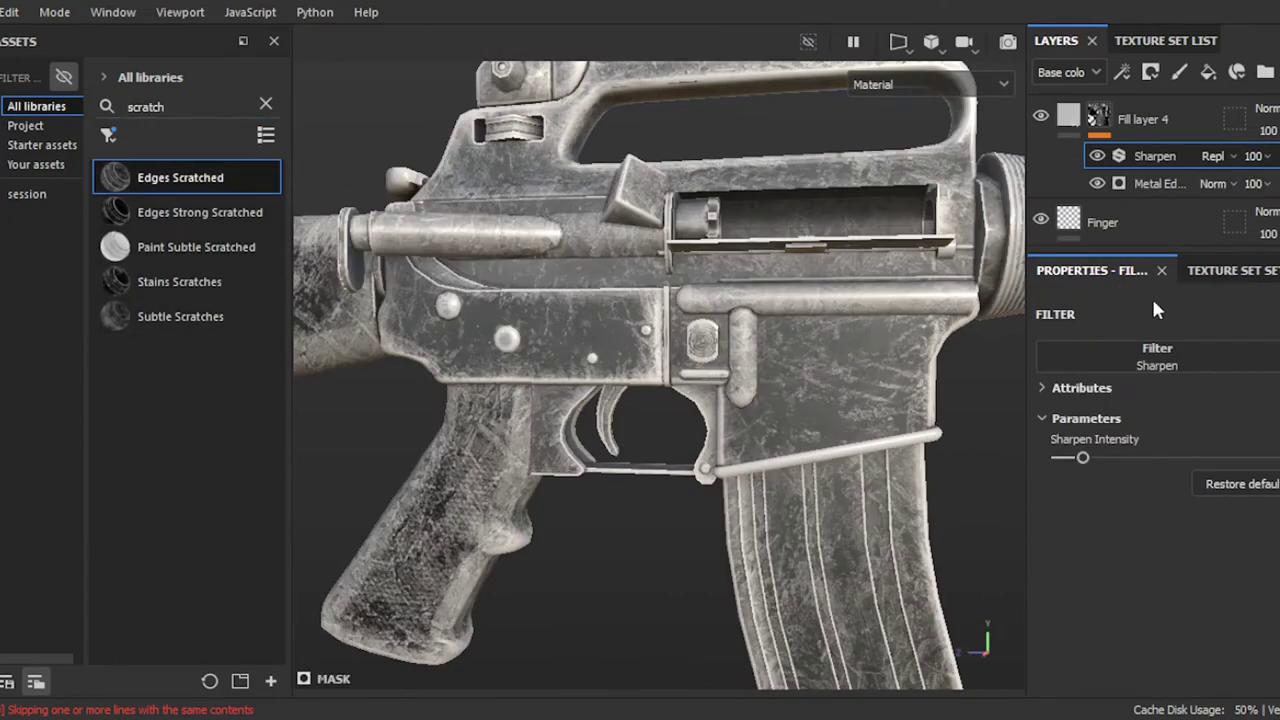
pyautogui.click(1155, 183)
pyautogui.scroll(-3, 1150, 450)
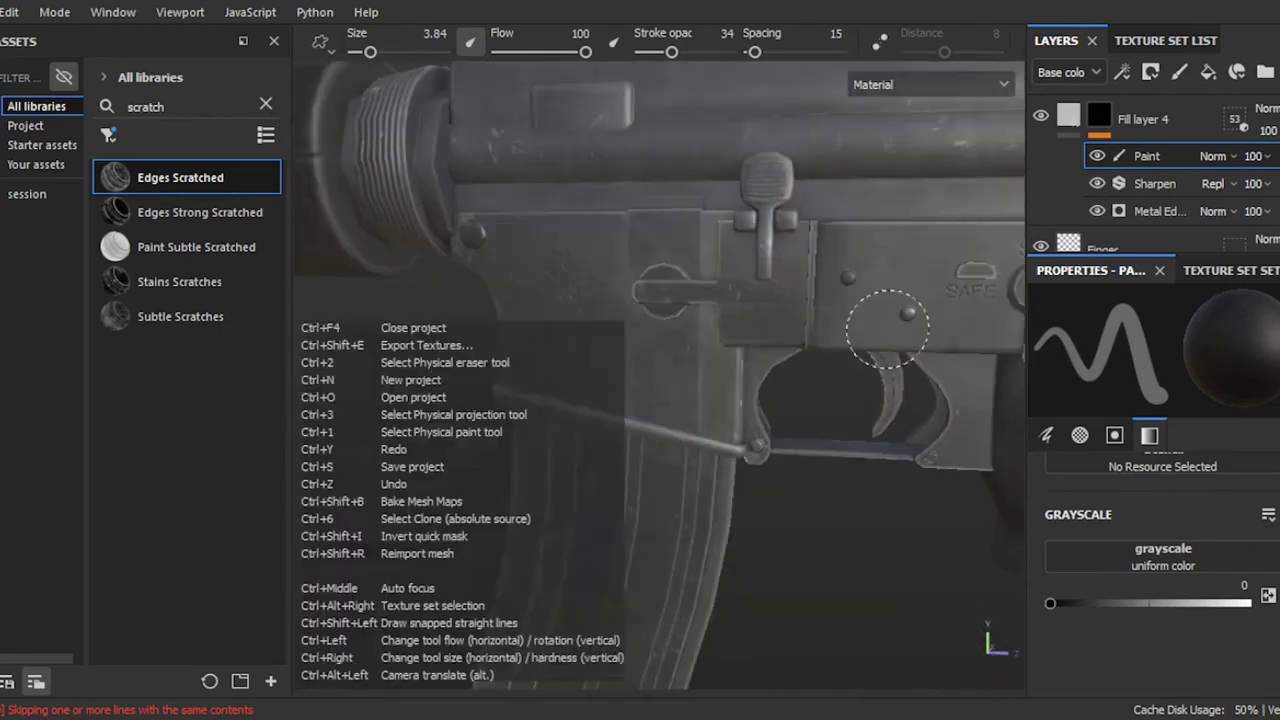
# Step: Add the red Steel Painted Chipped material from a 'paint' search as a new layer in the stack
pyautogui.click(1160, 211)
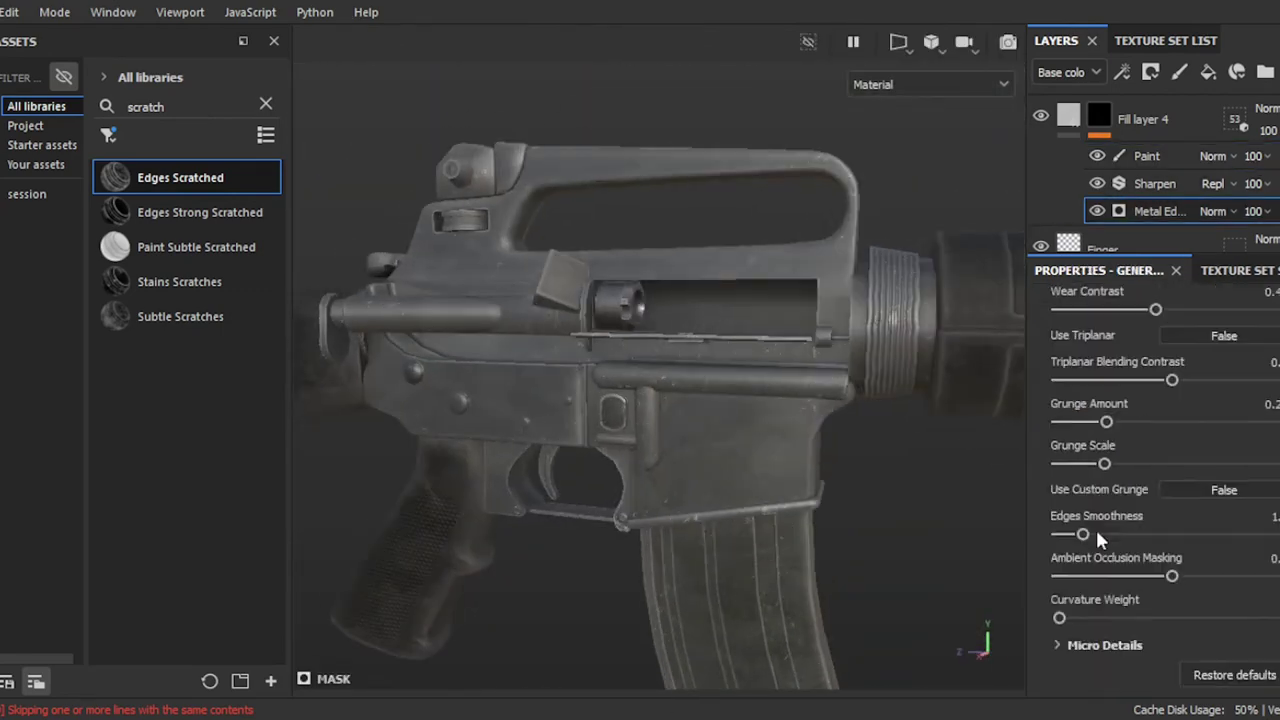
pyautogui.write('paint')
pyautogui.moveTo(200, 351); pyautogui.dragTo(699, 340)
pyautogui.moveTo(200, 247); pyautogui.dragTo(1165, 139)
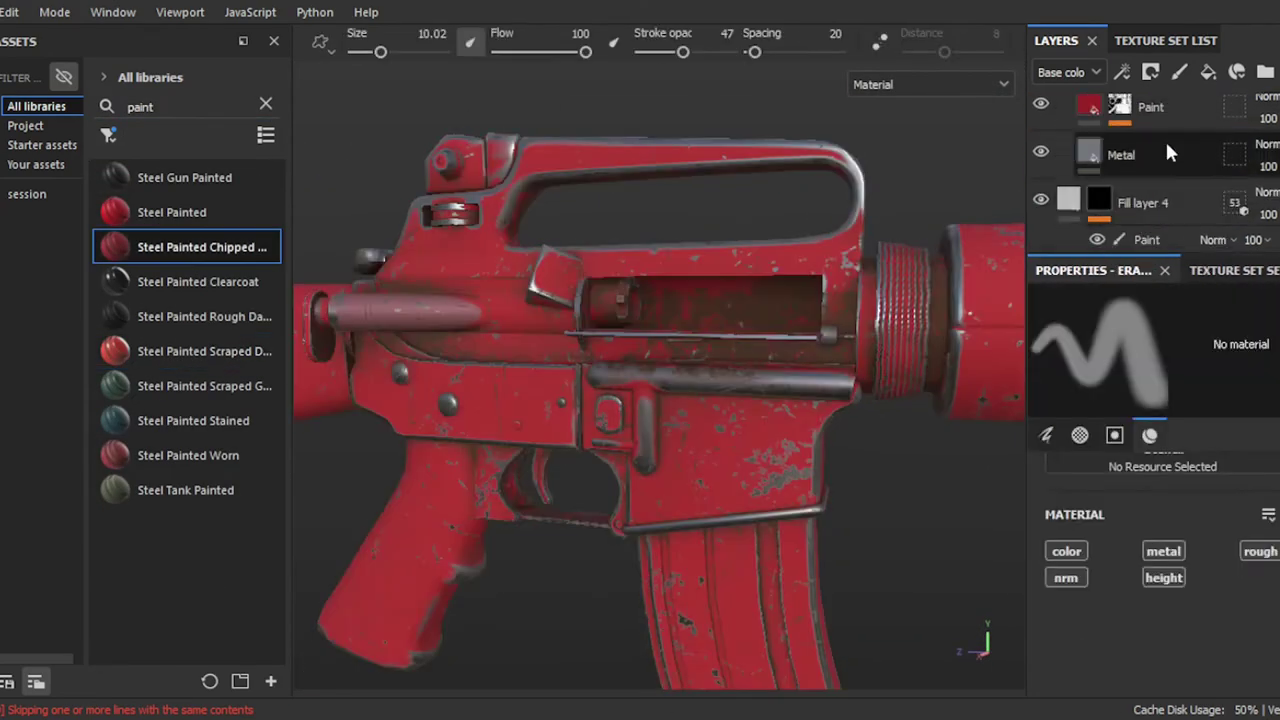
pyautogui.click(1175, 172)
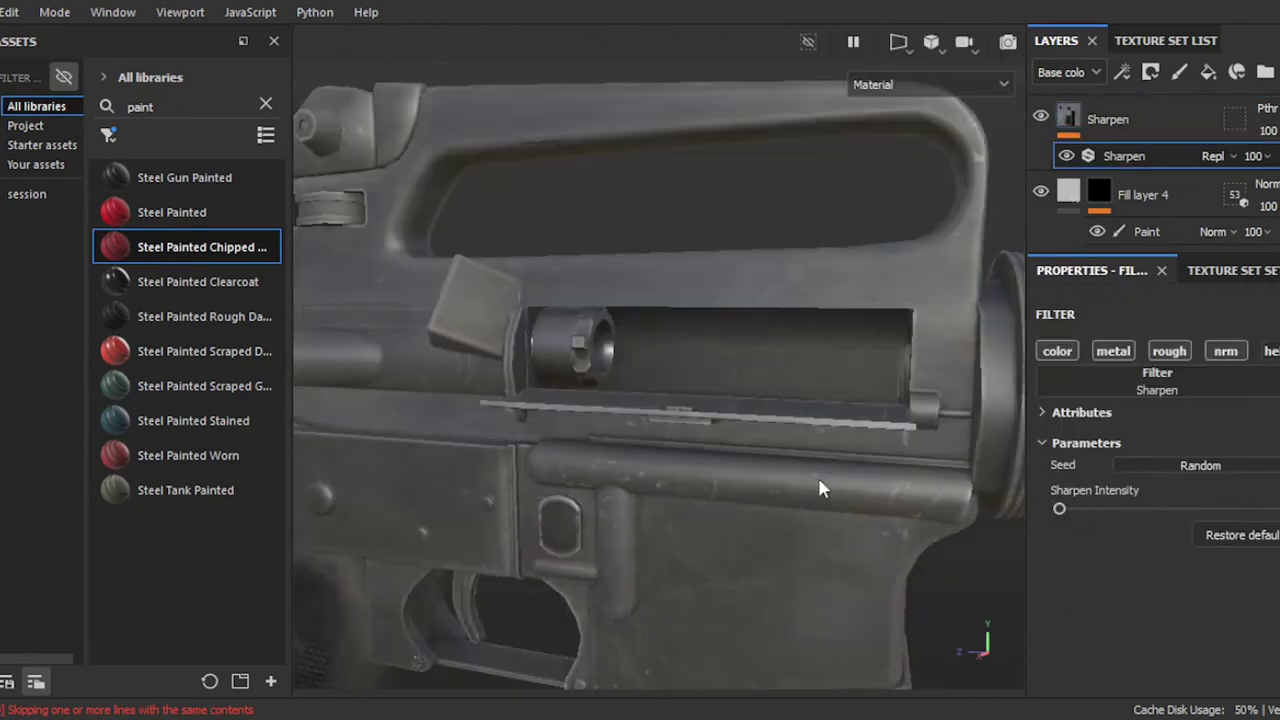